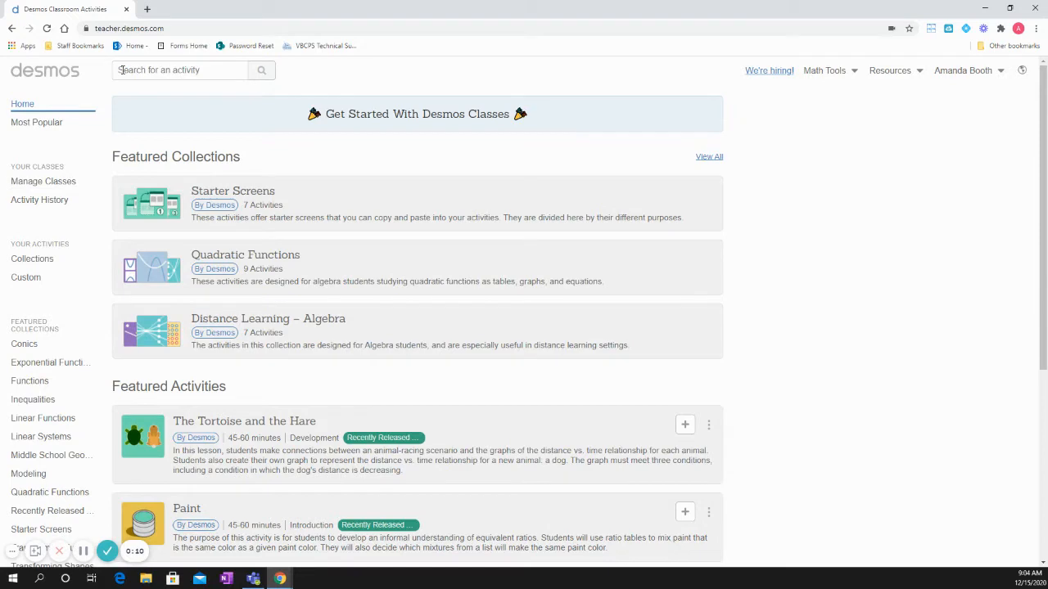
- Create a new custom activity titled "Quadratic Curve of Best Fit" with the description "Finding the curve of best fit"
click(121, 70)
click(25, 279)
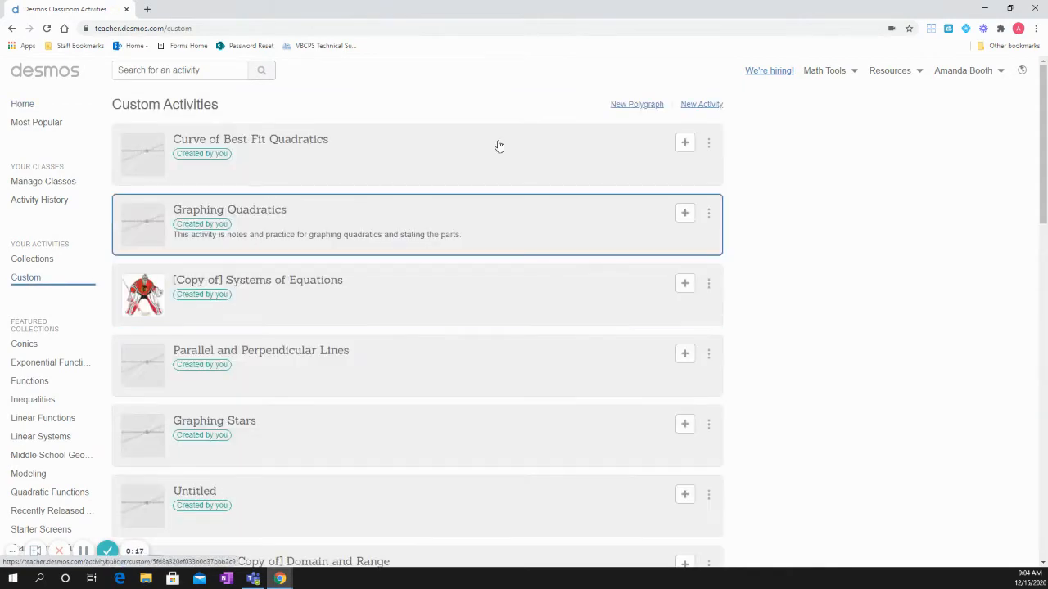
click(705, 105)
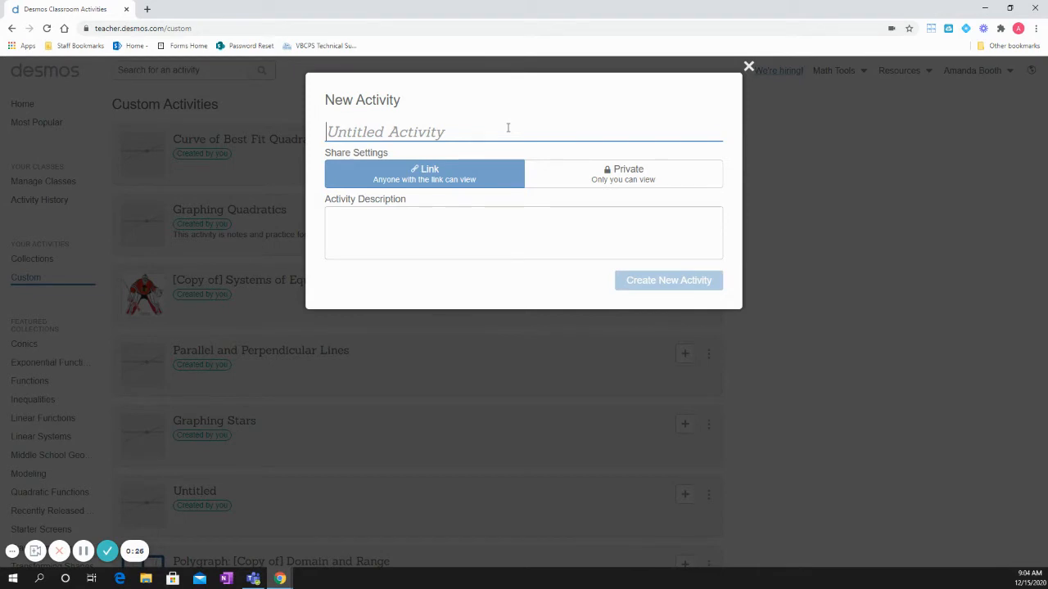
text(Quadra)
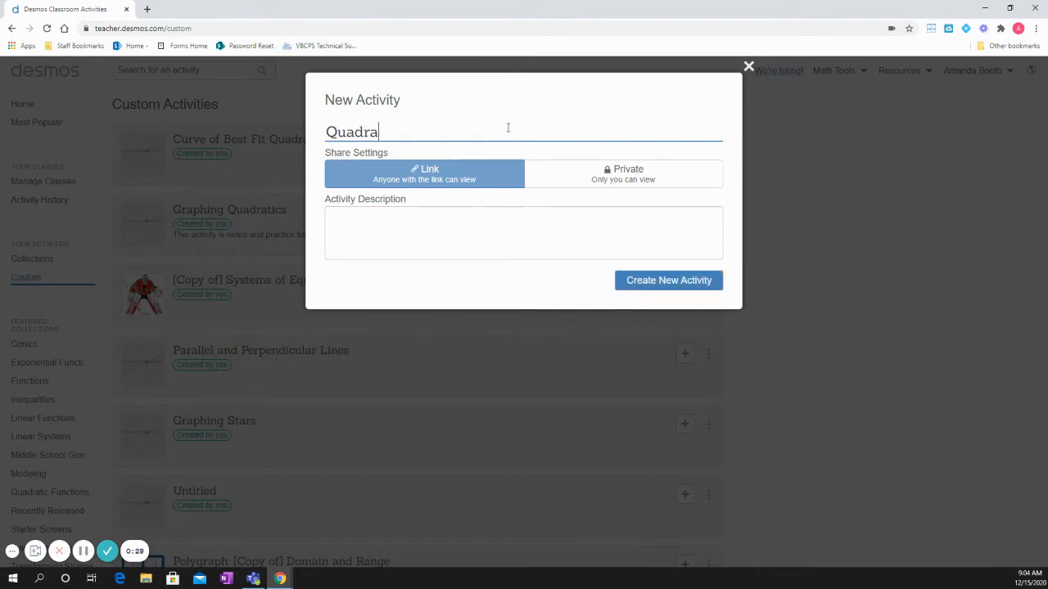
text(tic Curve of Best Fit)
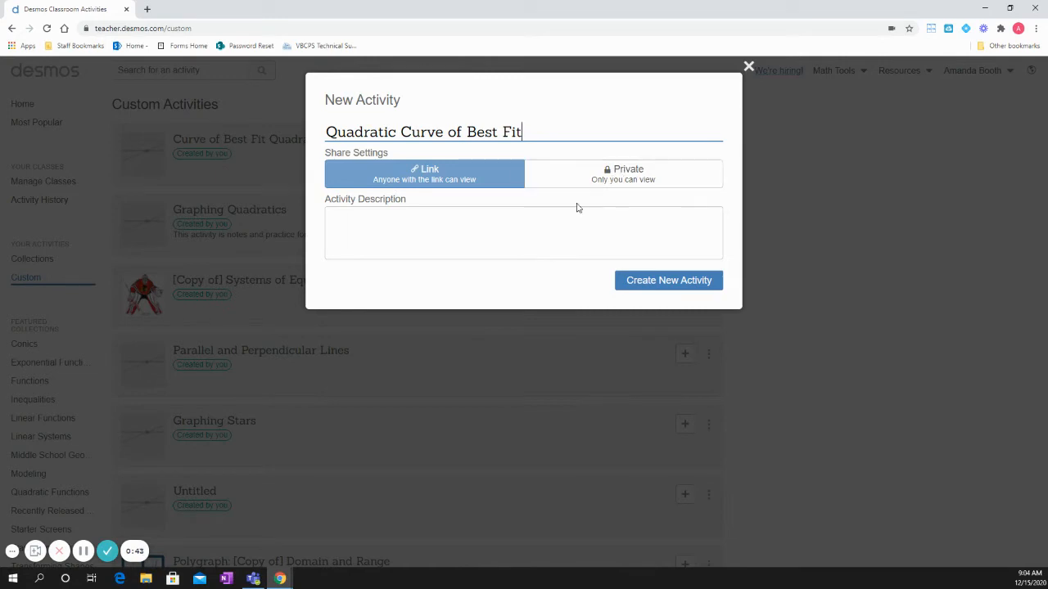
click(546, 226)
text(F)
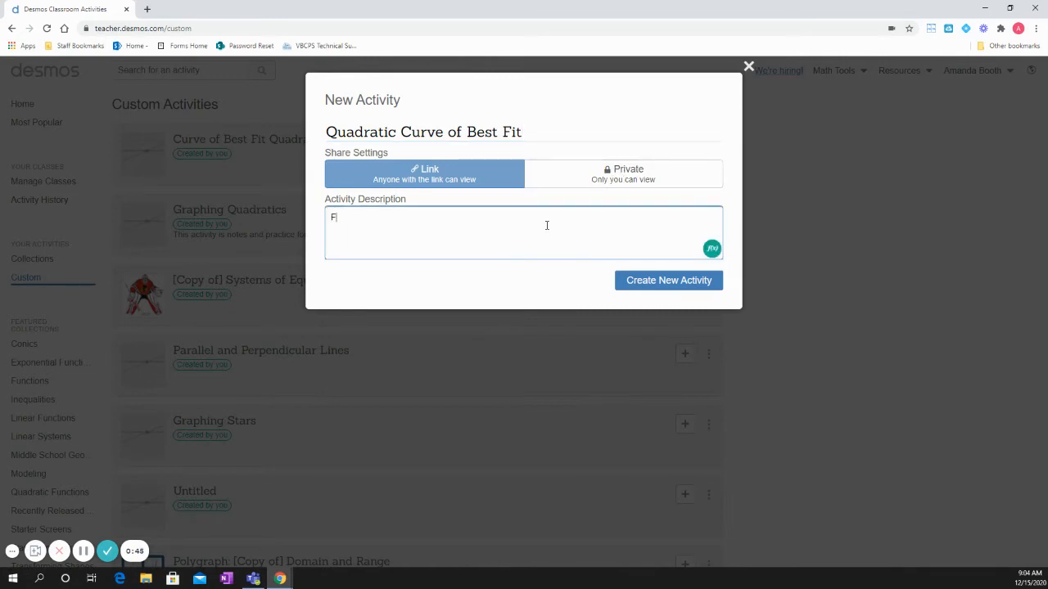
text(inding the curve of best fit)
click(665, 285)
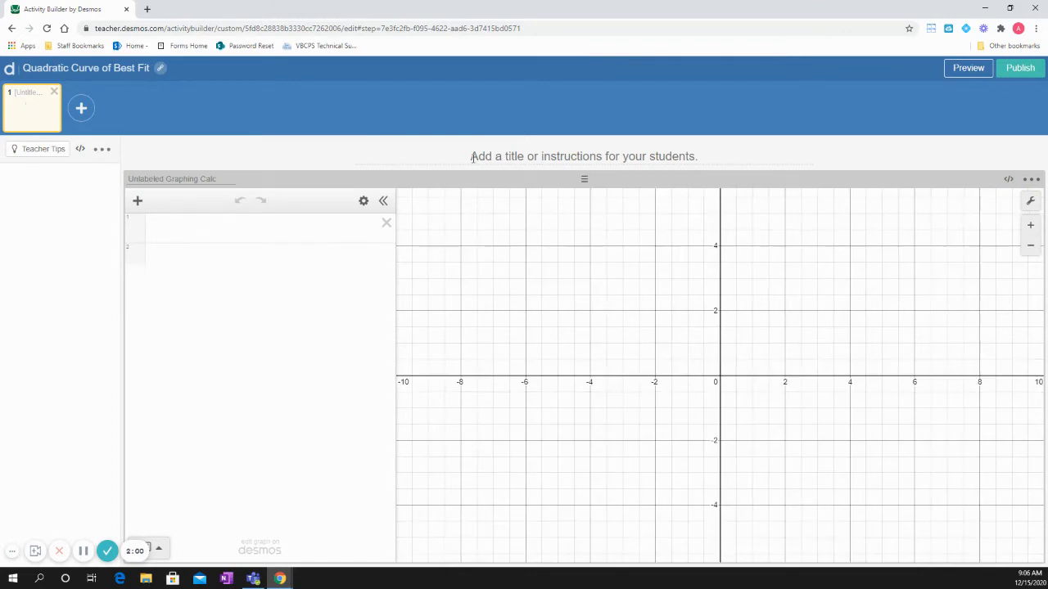
- Title the activity's first graphing calculator screen "Graph #1"
click(230, 231)
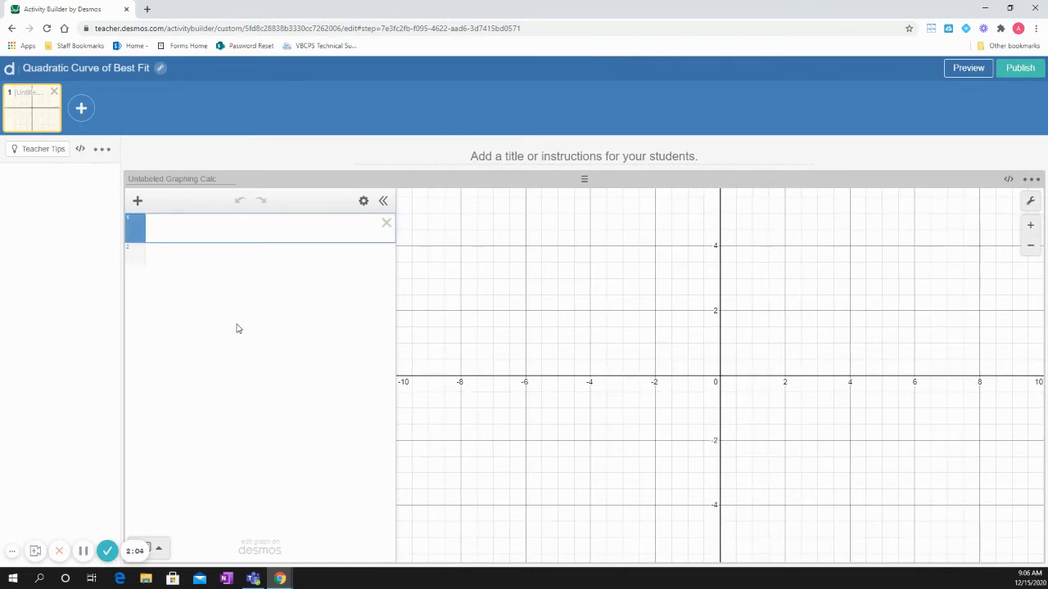
click(562, 159)
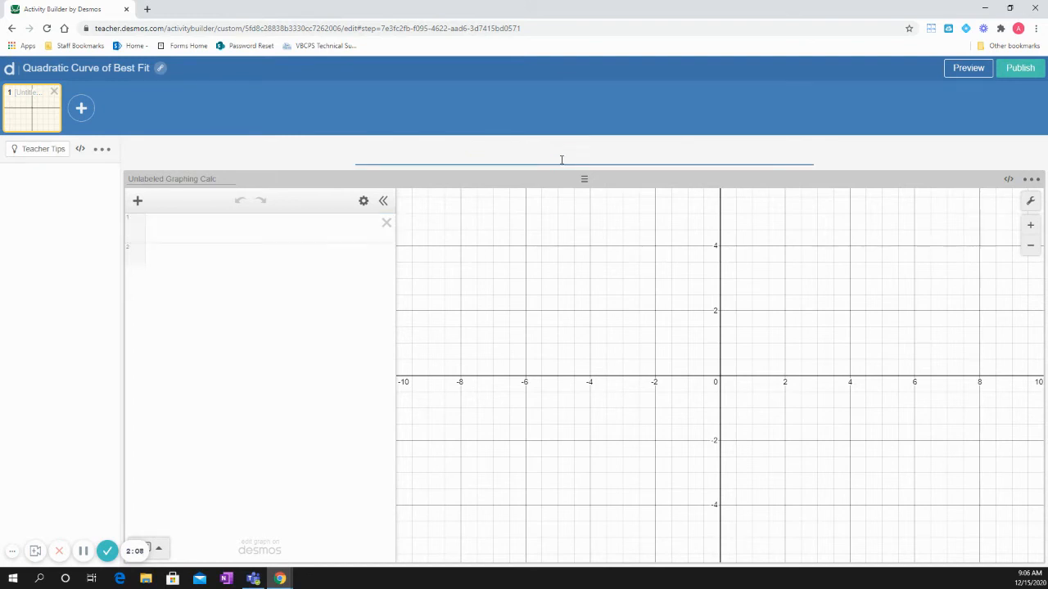
text(Graph #1)
- Add a note reading "Use the points to find the curve of best fit. {(-5.7,0), (-5,-4), (-2.5,-10.25), (0,-4), (2,10), (3,20)}"
click(137, 202)
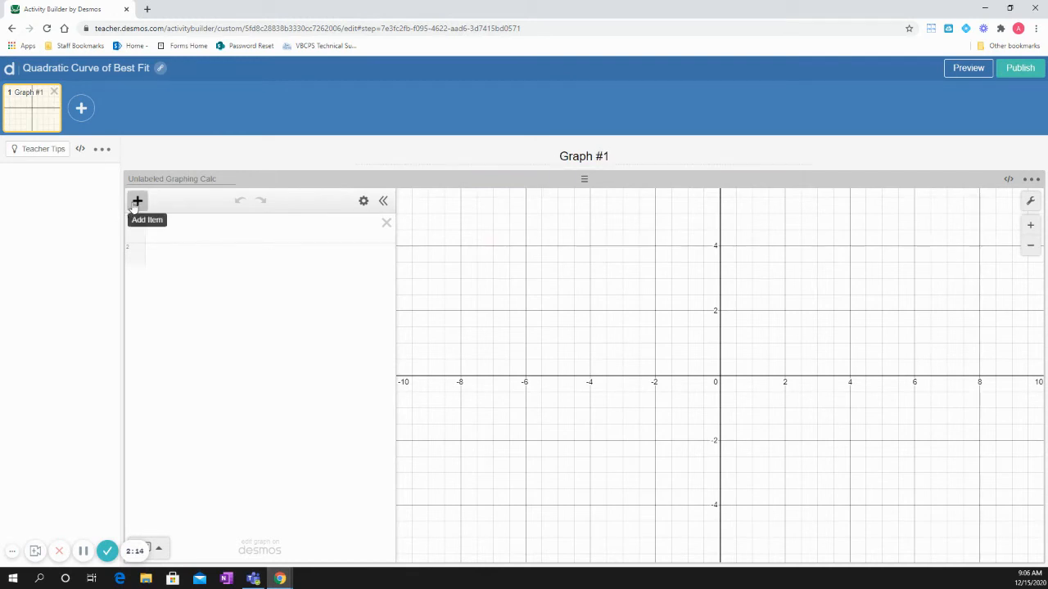
click(136, 204)
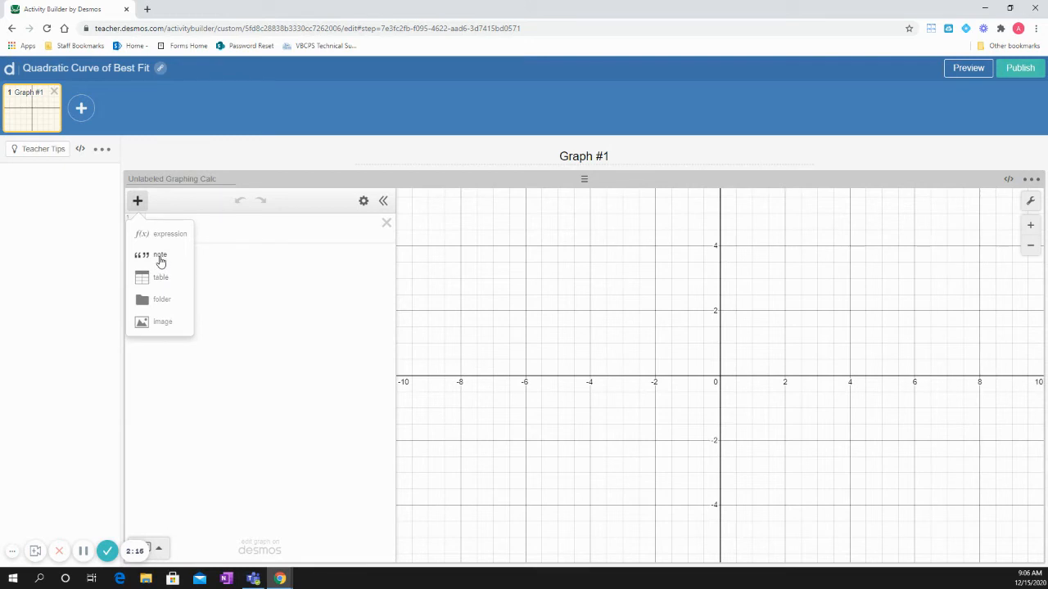
click(160, 257)
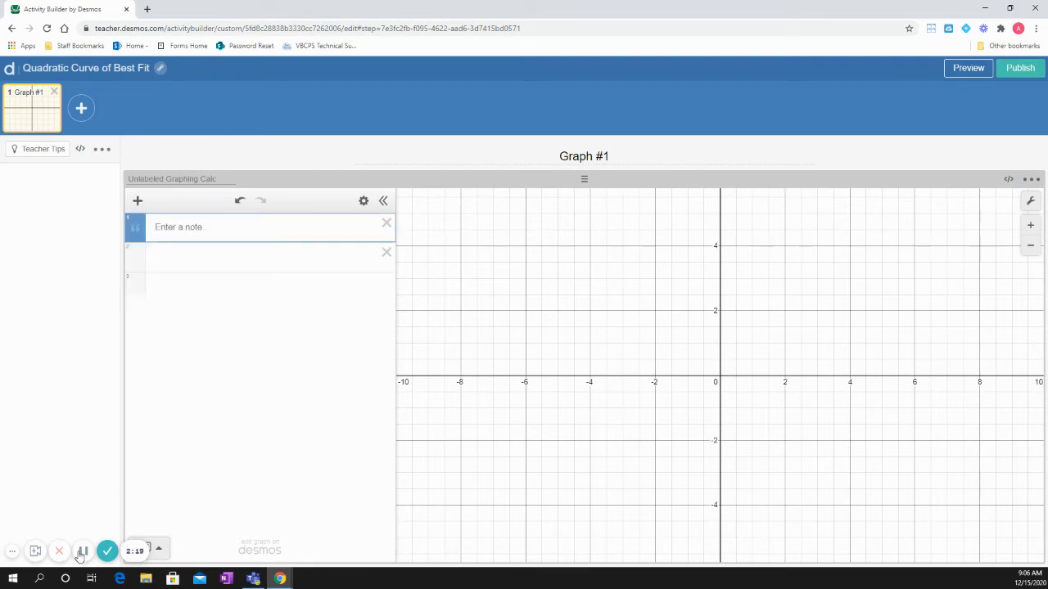
text(Use the points to find the curve of best fit. {(-5.7,0), (-5,-4), (-2.5,-10.25), (0,-4), (2,10), (3,20)})
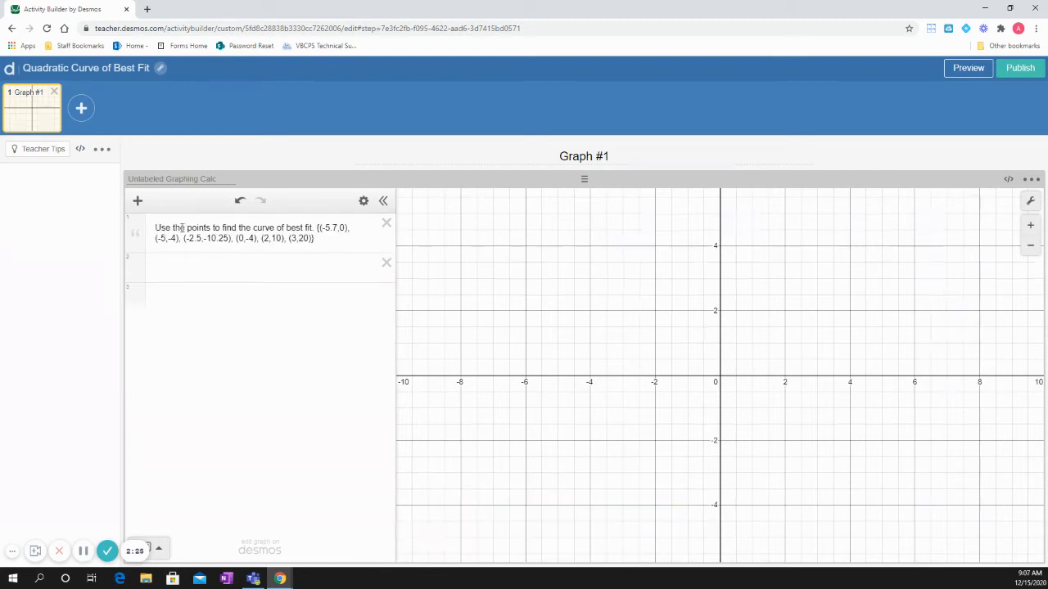
- Add another blank expression line beneath the existing empty one under the Graph #1 note
click(294, 271)
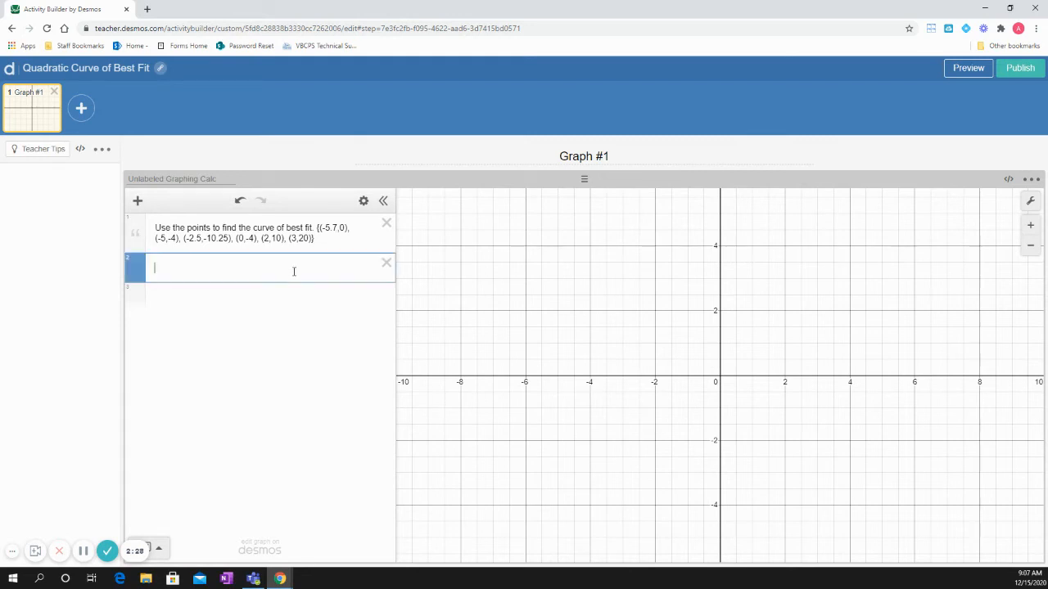
click(136, 202)
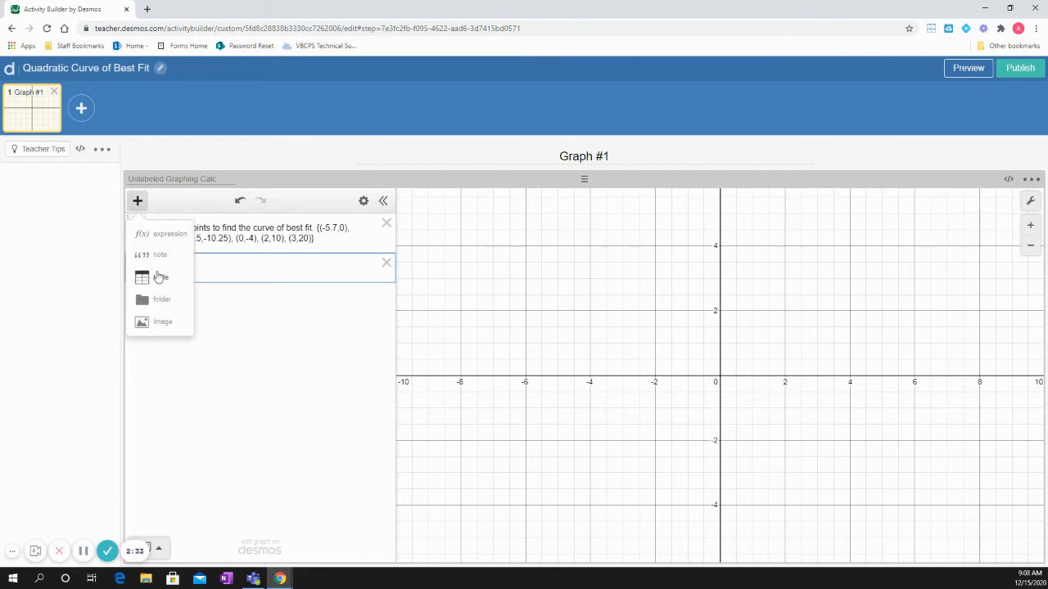
click(284, 267)
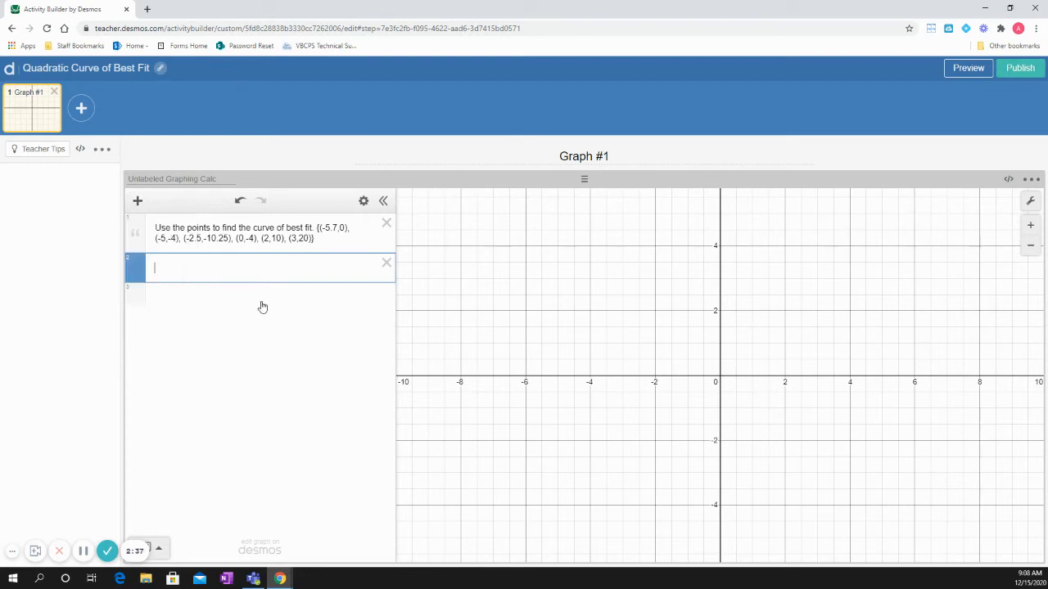
click(250, 298)
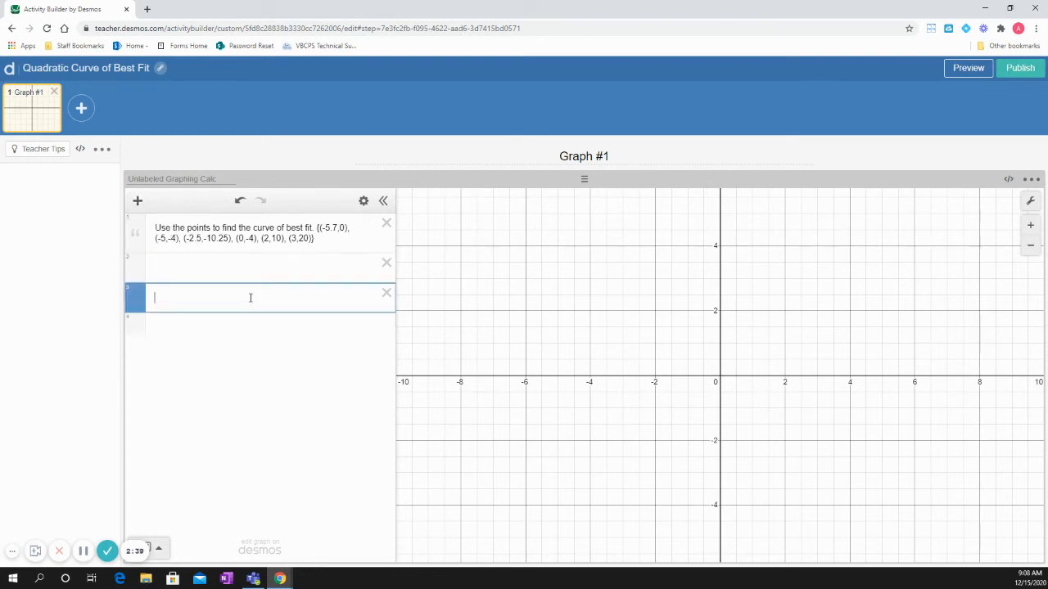
click(259, 267)
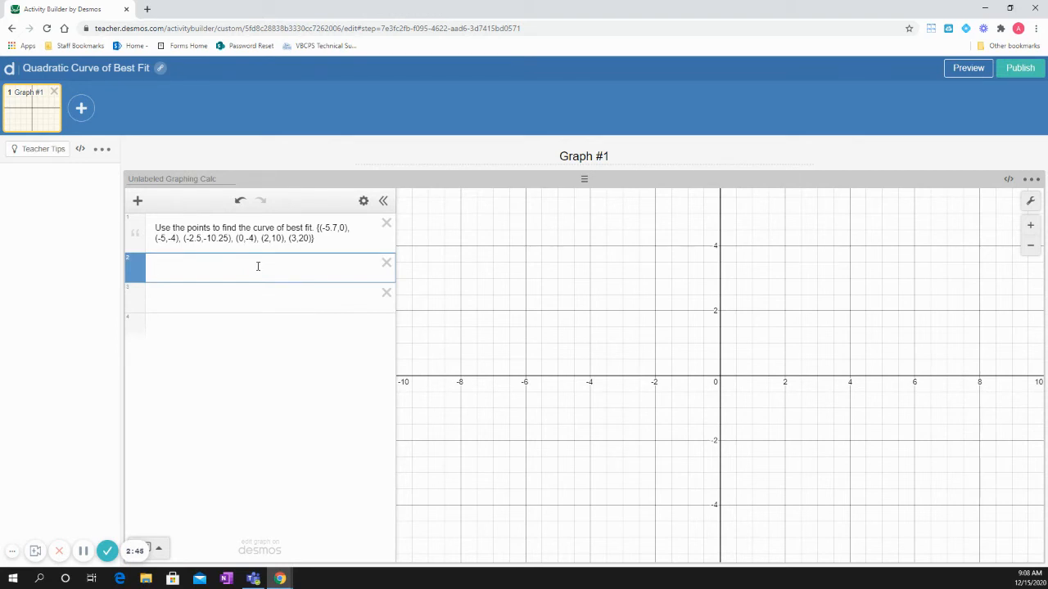
- Add a second screen to the activity and place a note component on it
click(80, 111)
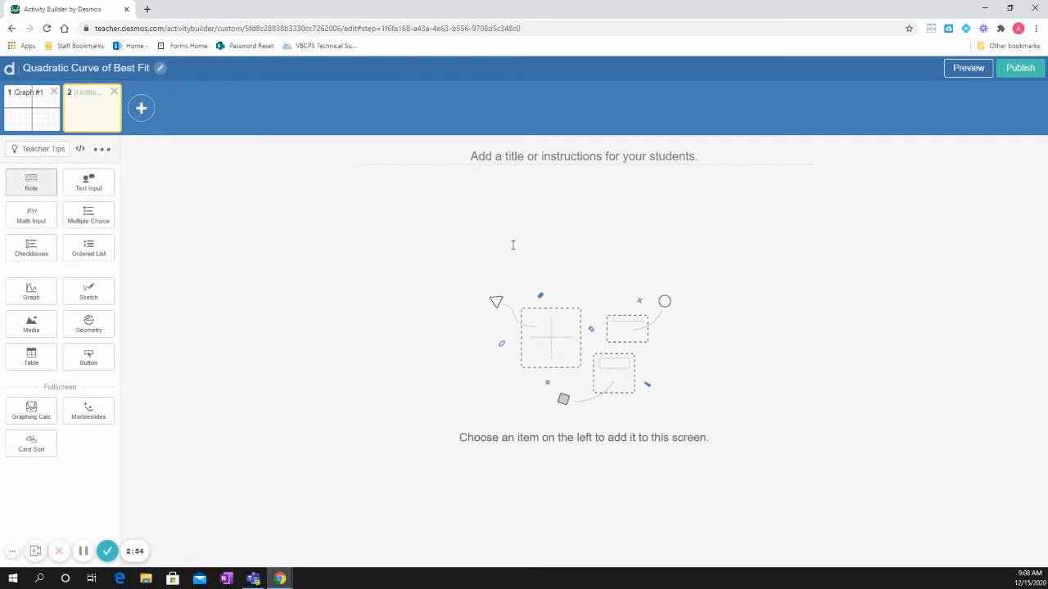
click(464, 222)
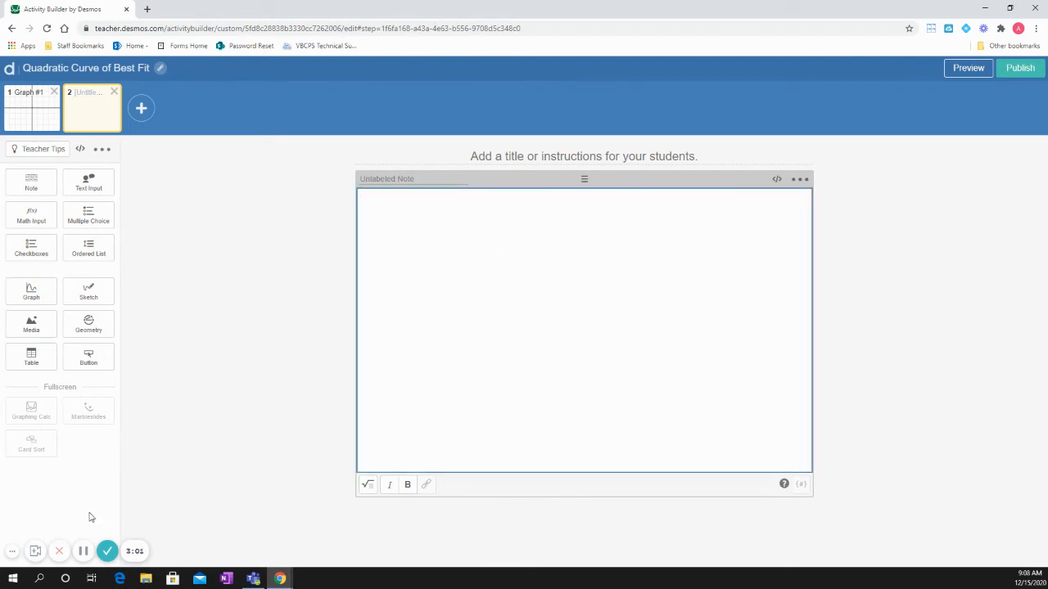
click(83, 551)
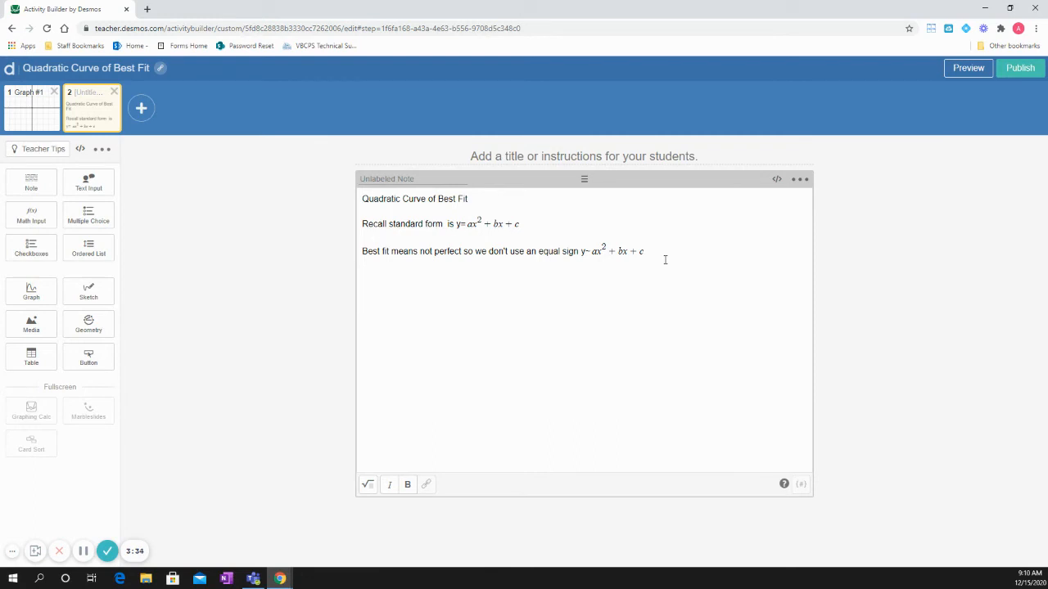
click(84, 552)
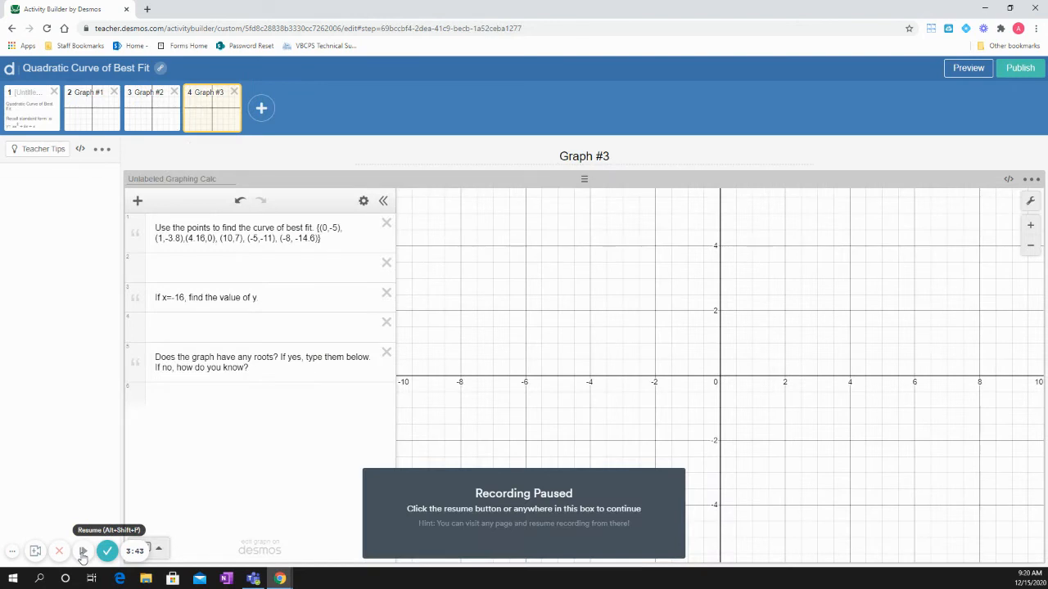
click(83, 552)
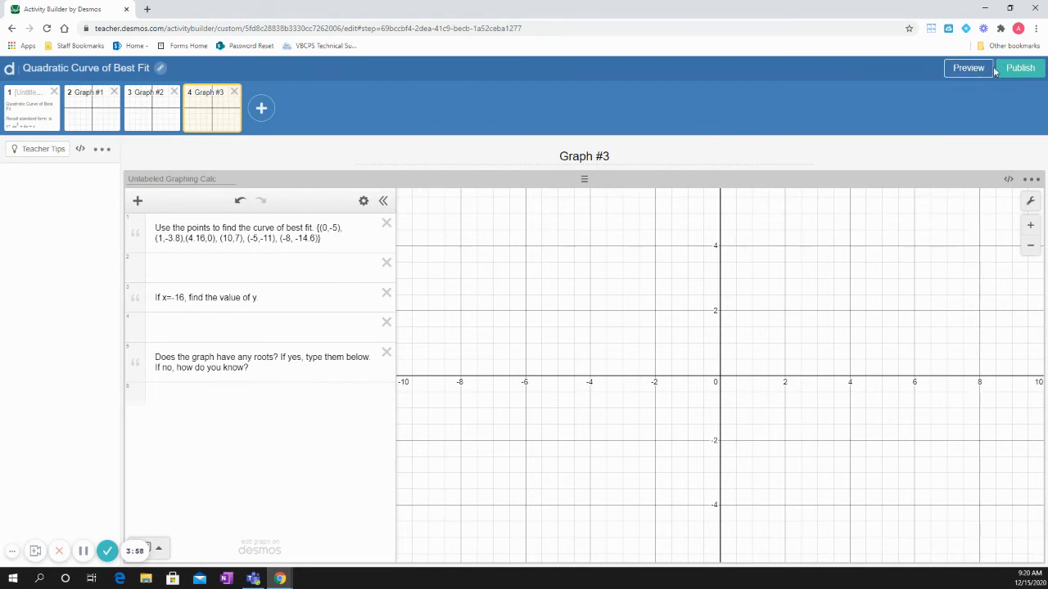
- Publish the Quadratic Curve of Best Fit activity and create a single session code for students
click(1023, 76)
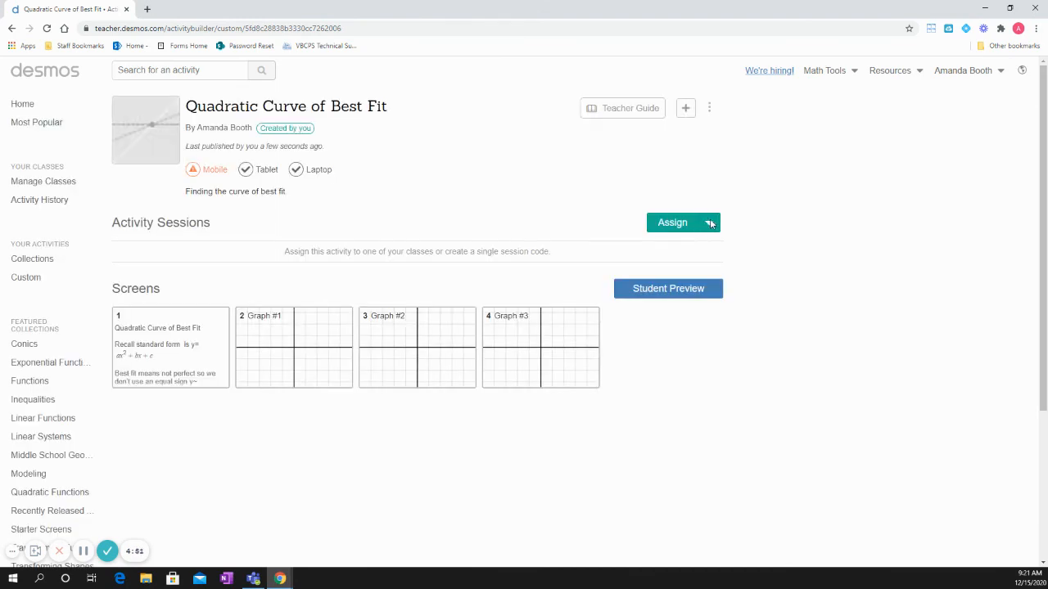
click(709, 225)
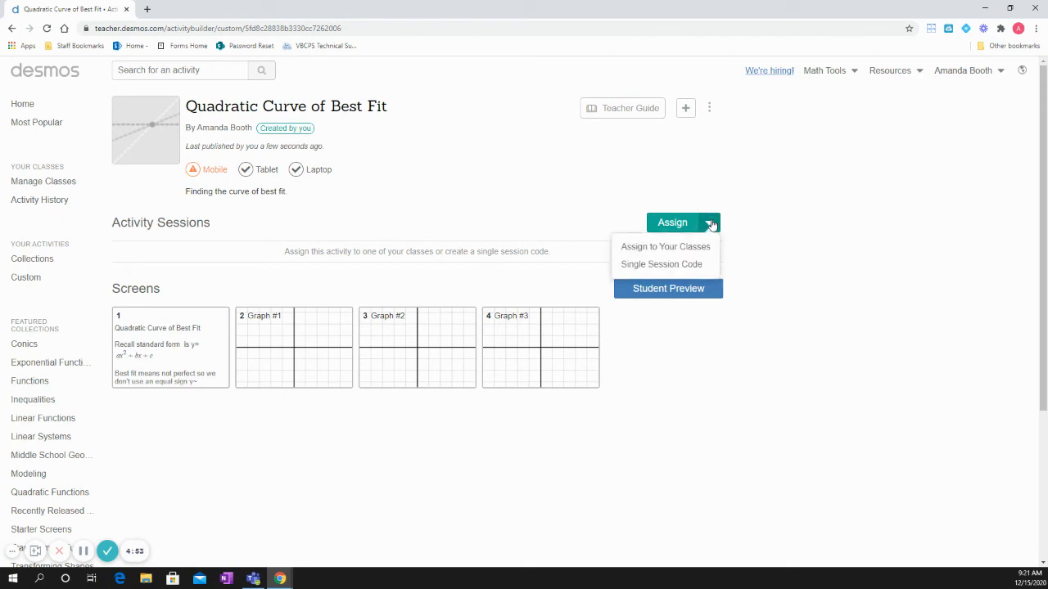
click(681, 266)
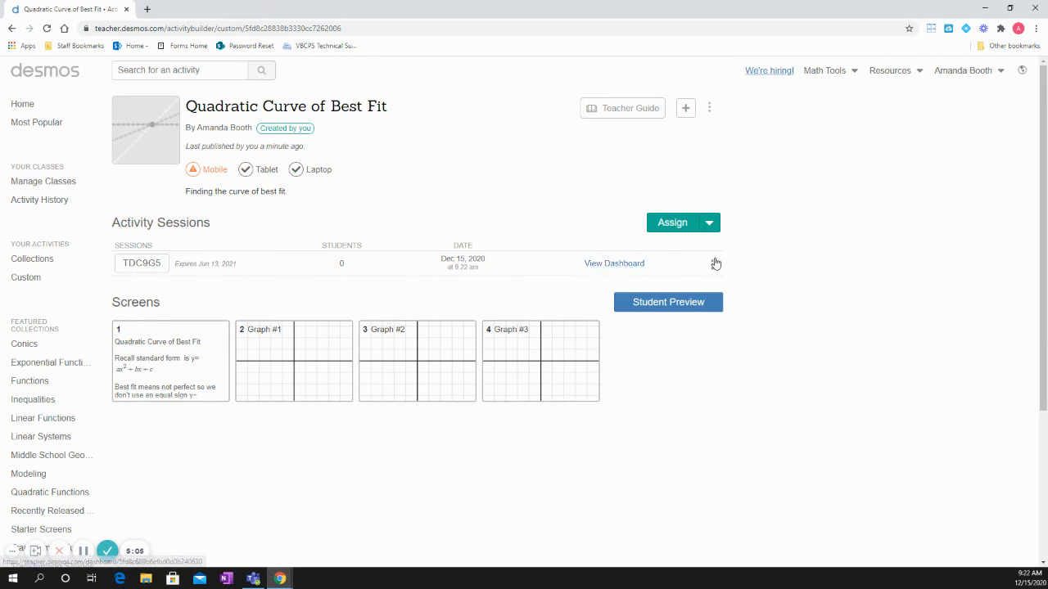
- Open the new session's teacher dashboard and close the student joining instructions
click(711, 265)
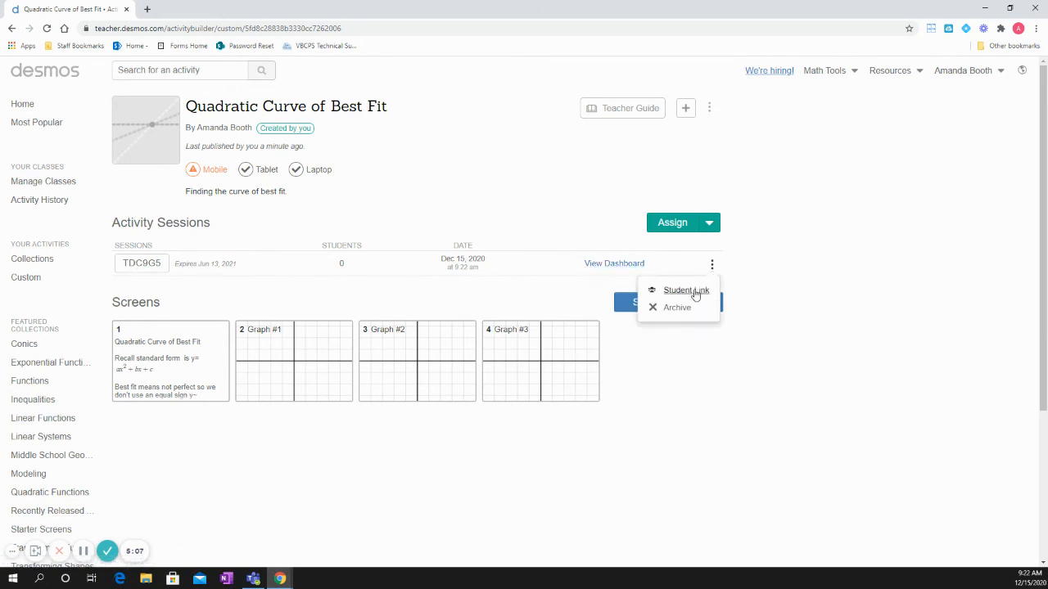
click(627, 270)
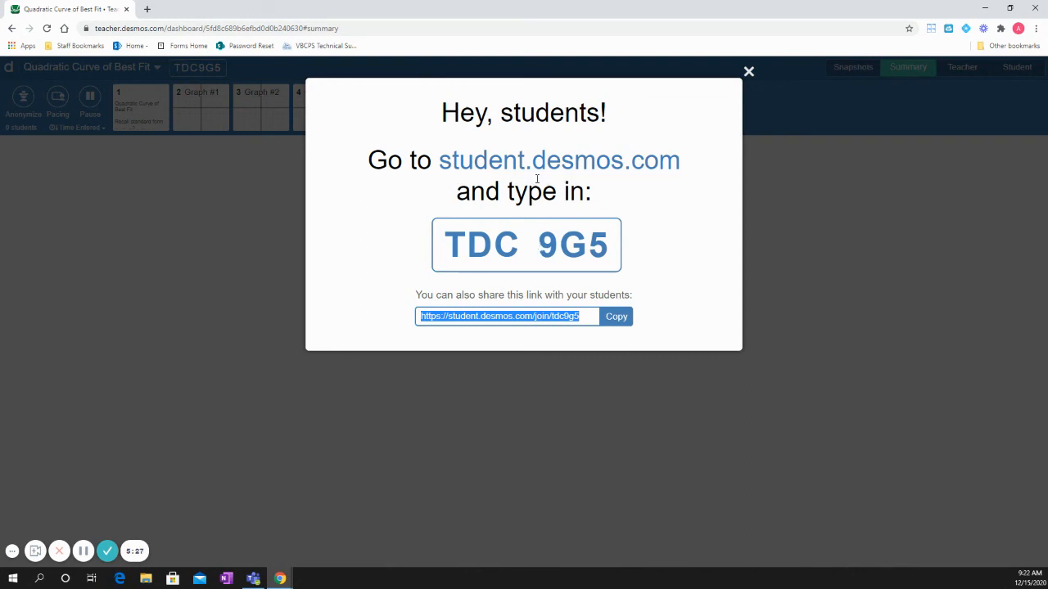
click(750, 72)
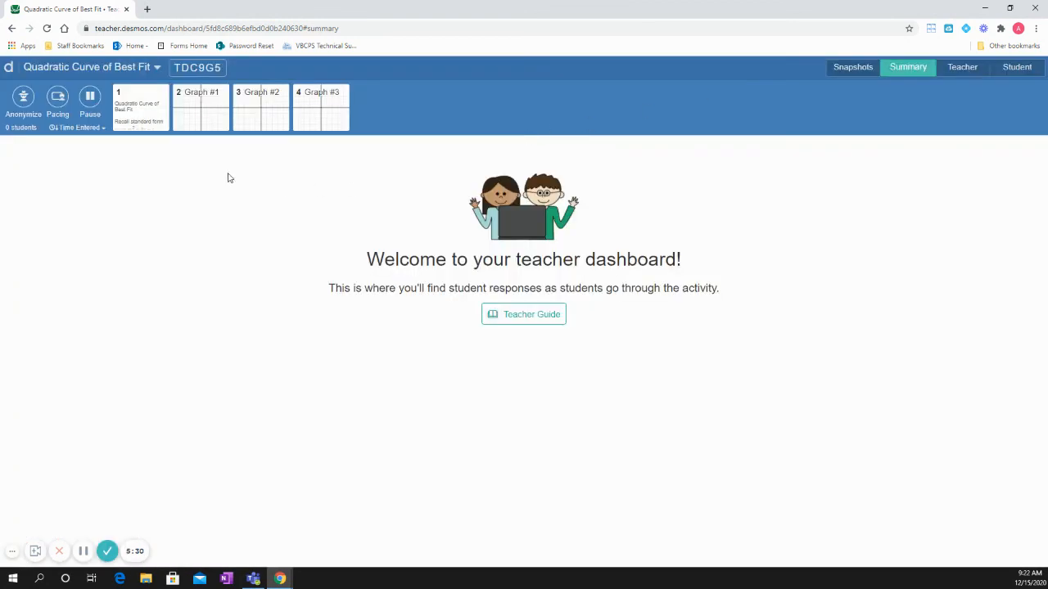
- Pause the activity for all students from the teacher dashboard and resume it
click(23, 99)
click(89, 98)
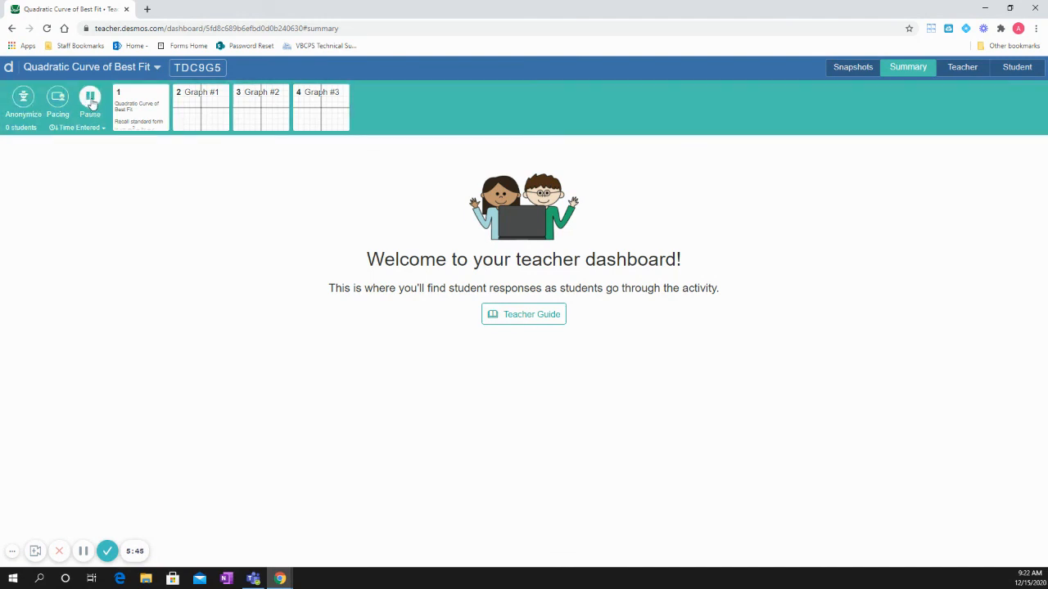
click(90, 97)
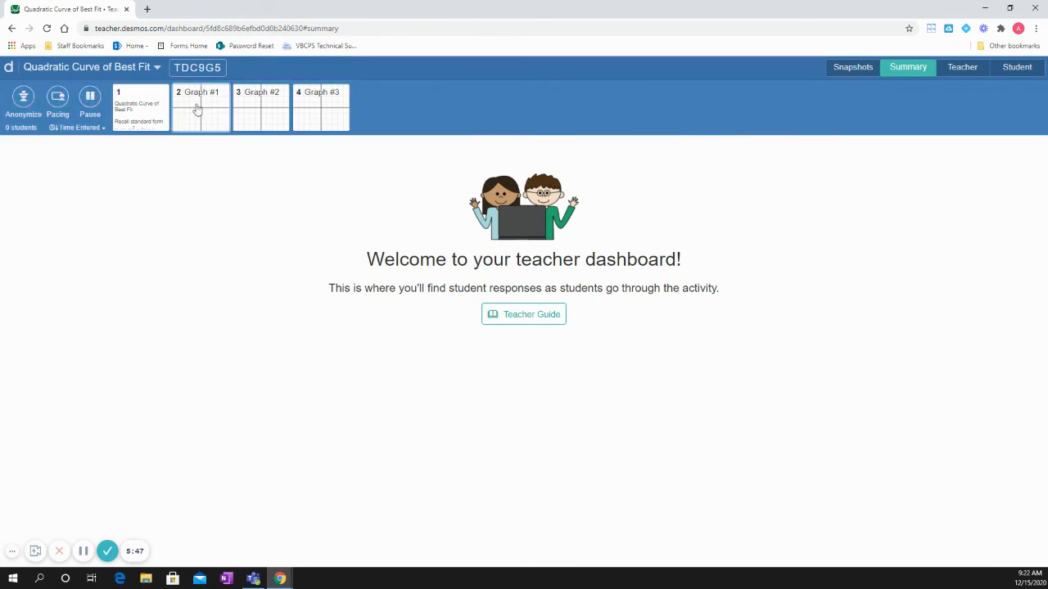